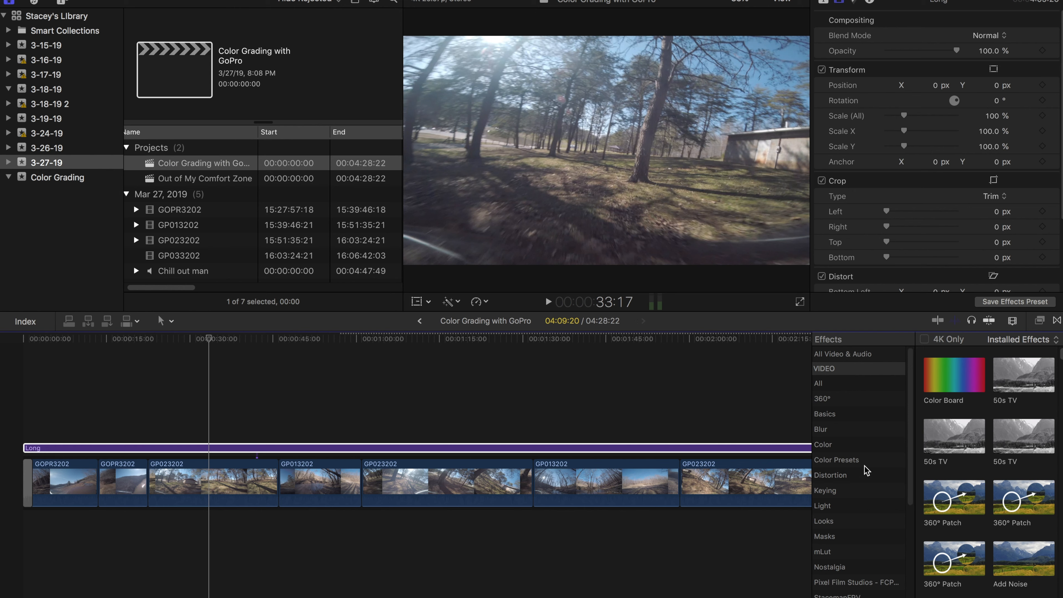
Apply the mLut by motionVFX effect to the Long adjustment layer above the clips.
{"action": "left_click", "coordinate": [828, 558]}
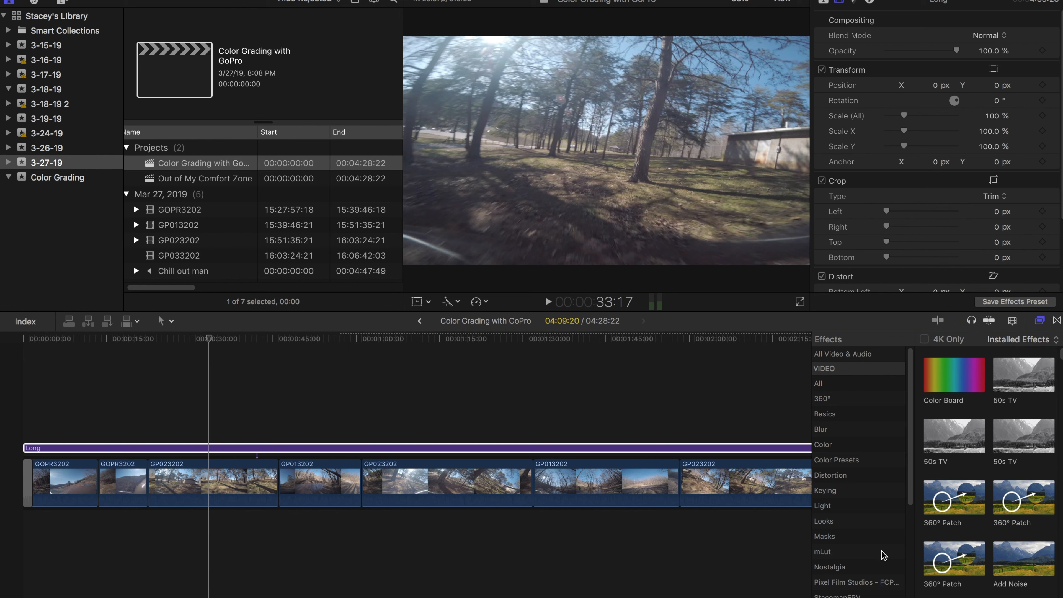
{"action": "left_click", "coordinate": [832, 556]}
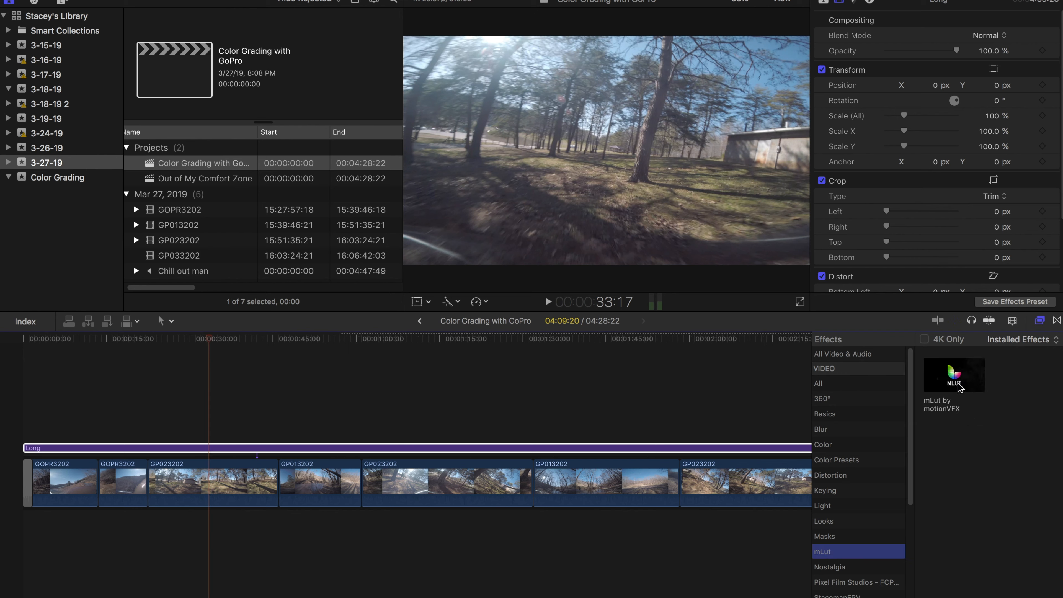
{"action": "left_click_drag", "start_coordinate": [958, 379], "coordinate": [527, 447]}
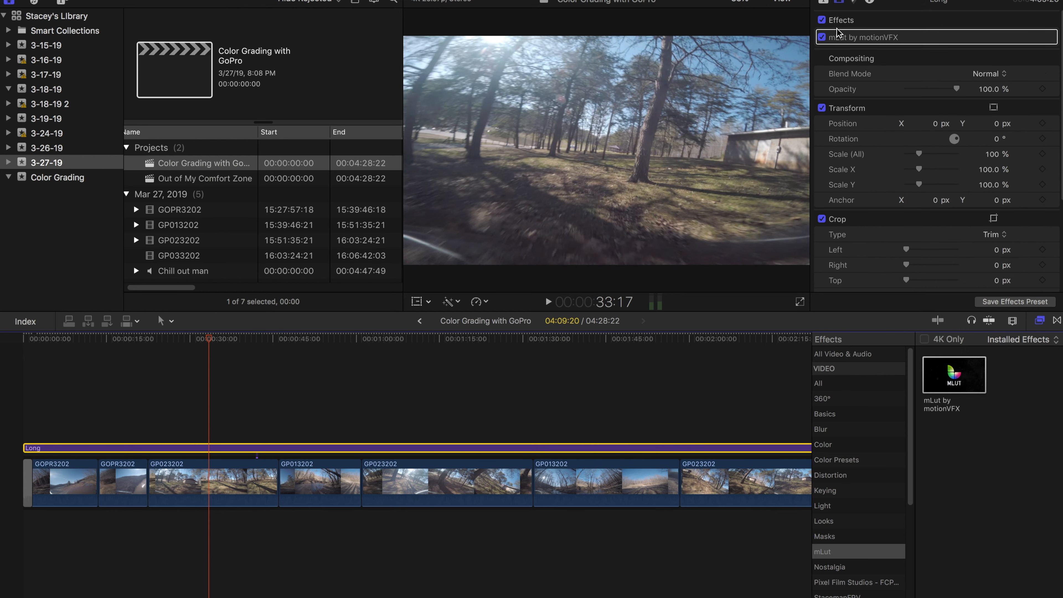
Load the custom LUT Cine1MM.cube from the FCP/LUTs folder on the MEDIA drive into the mLut effect.
{"action": "left_click", "coordinate": [1036, 37]}
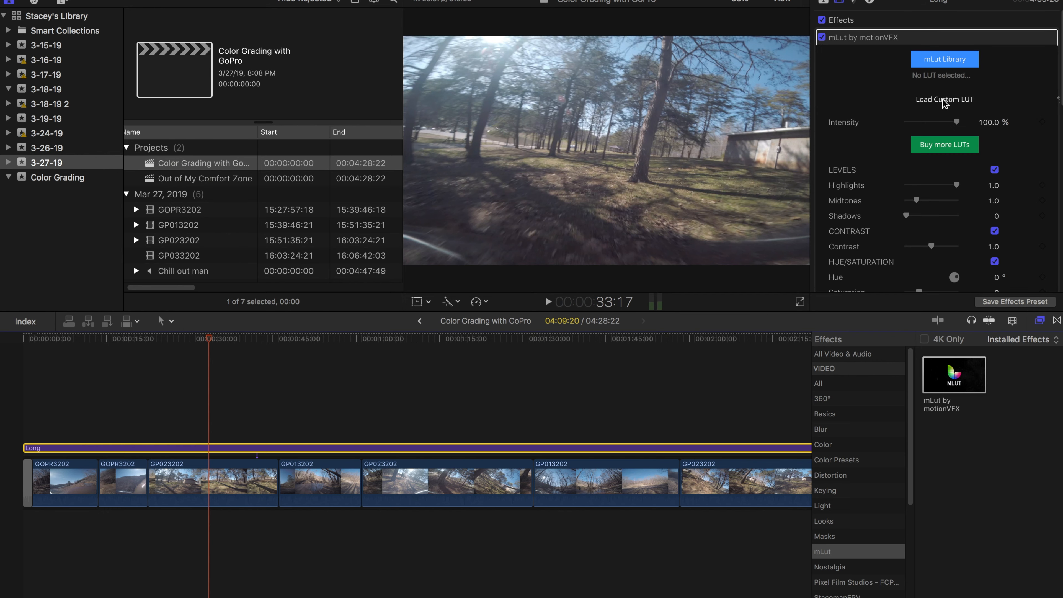
{"action": "left_click", "coordinate": [944, 101]}
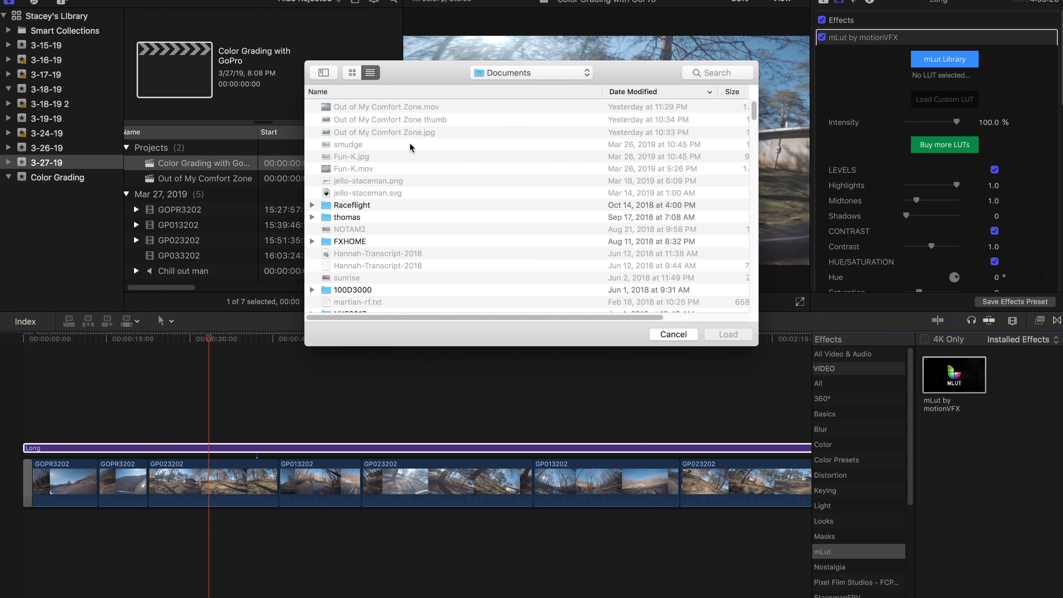
{"action": "left_click", "coordinate": [496, 74]}
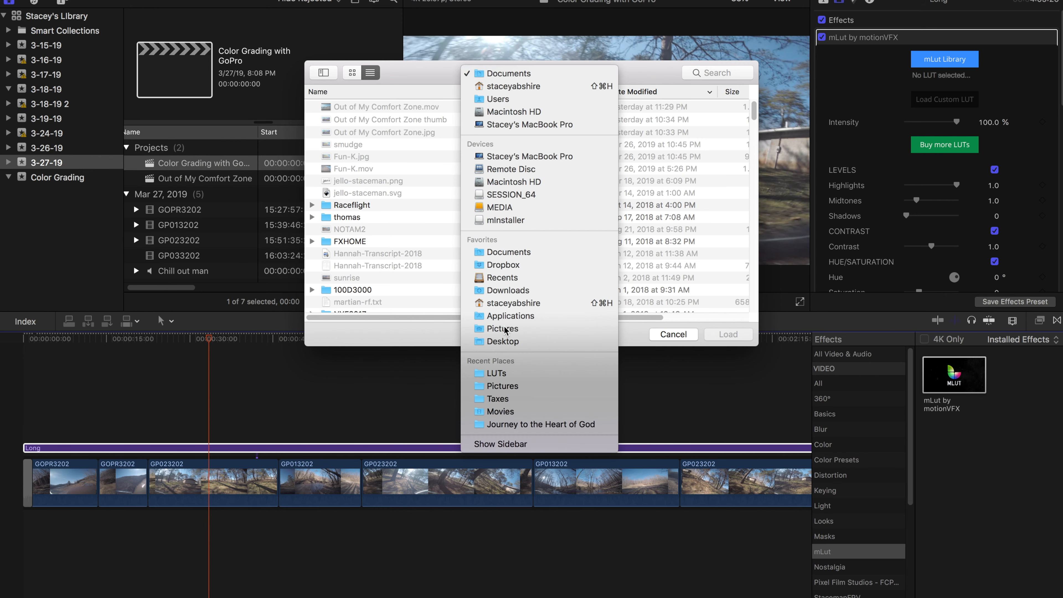
{"action": "left_click", "coordinate": [504, 209]}
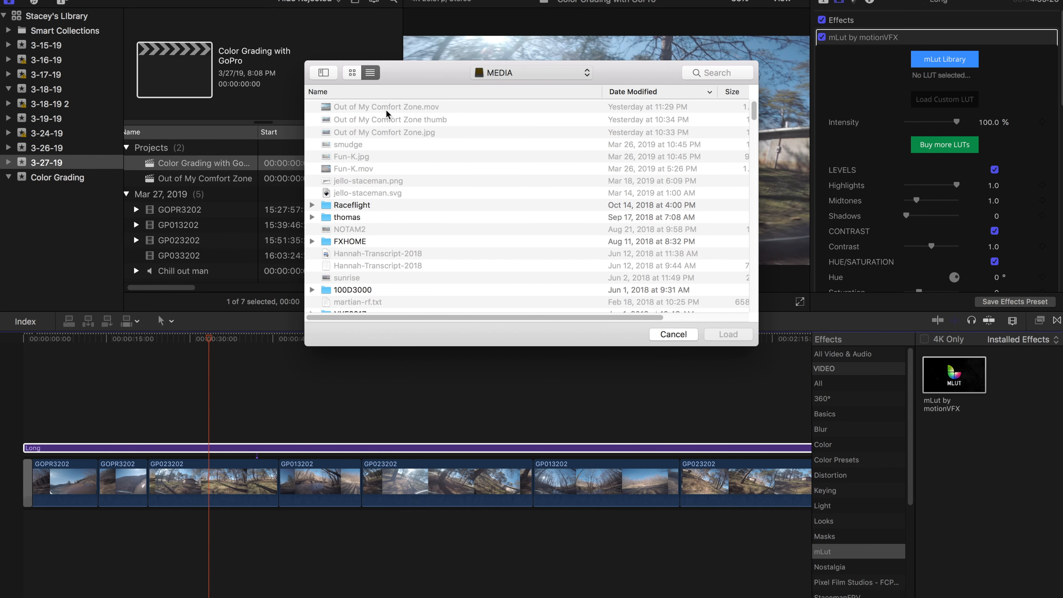
{"action": "double_click", "coordinate": [344, 110]}
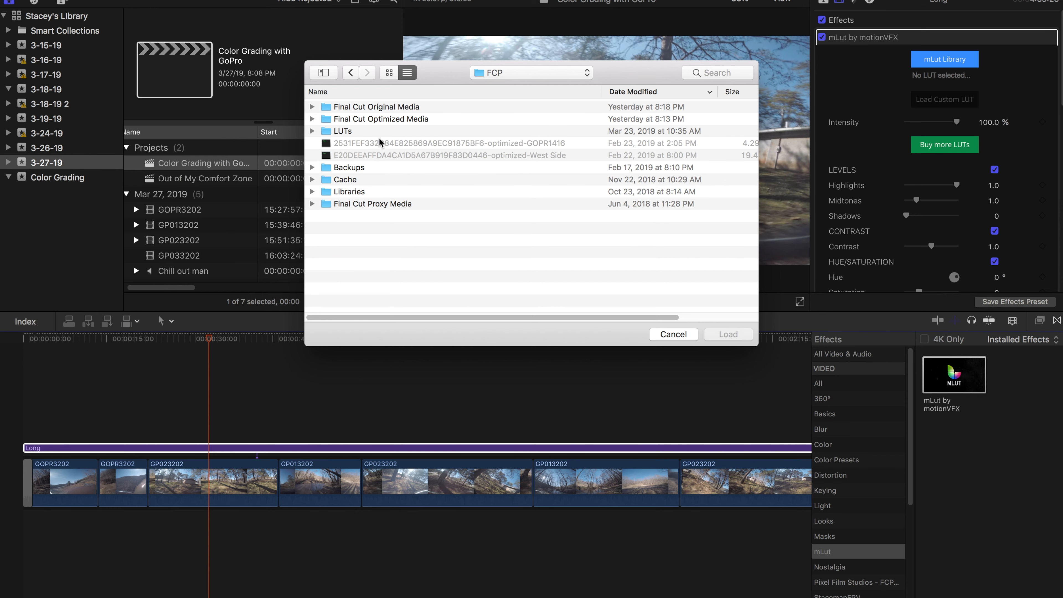
{"action": "left_click", "coordinate": [346, 132]}
{"action": "double_click", "coordinate": [345, 132]}
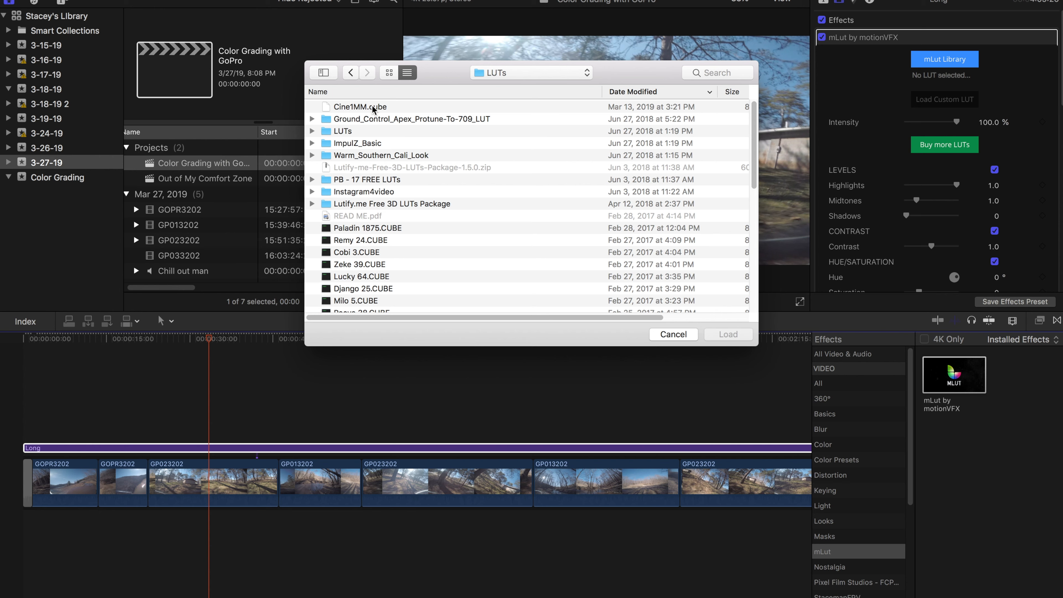
{"action": "left_click", "coordinate": [364, 108]}
{"action": "left_click", "coordinate": [728, 334]}
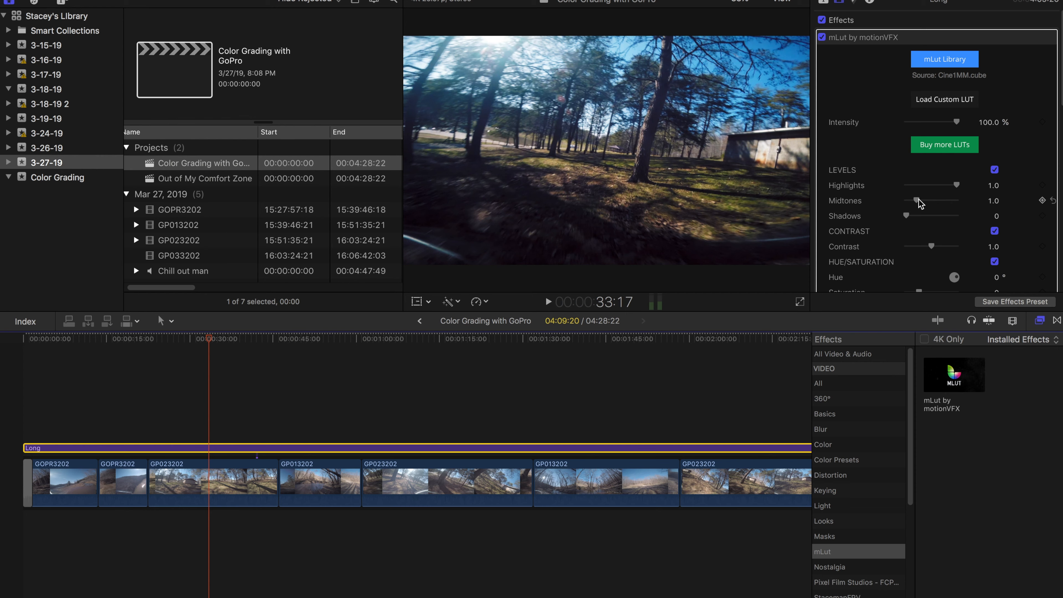
Set the mLut effect's Midtones to 1.25 and Contrast to 0.9, and collapse its parameters.
{"action": "left_click_drag", "start_coordinate": [917, 202], "coordinate": [920, 204]}
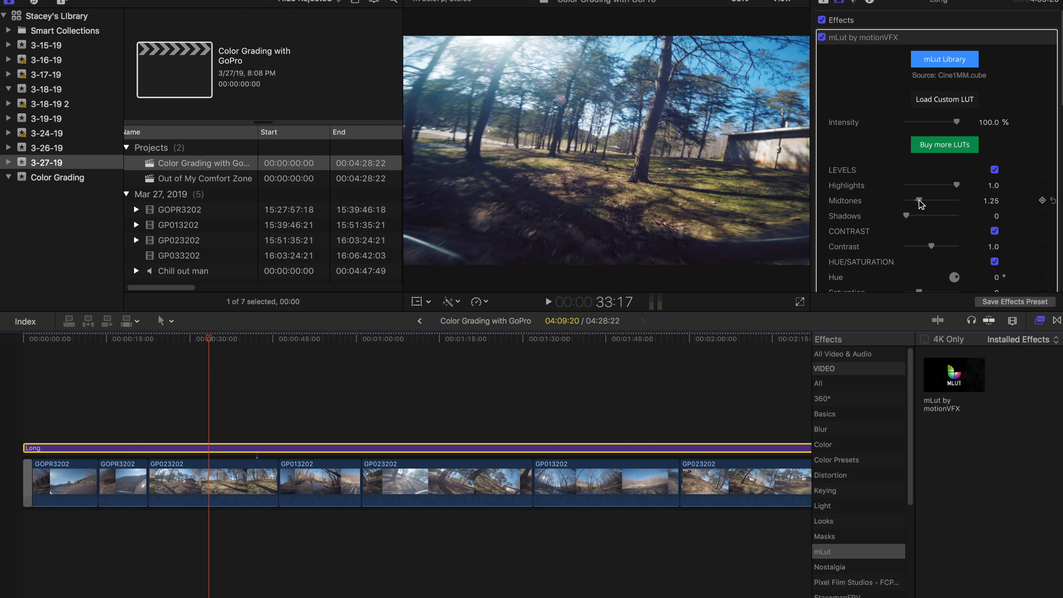
{"action": "scroll", "coordinate": [926, 230], "scroll_direction": "down", "scroll_amount": 2}
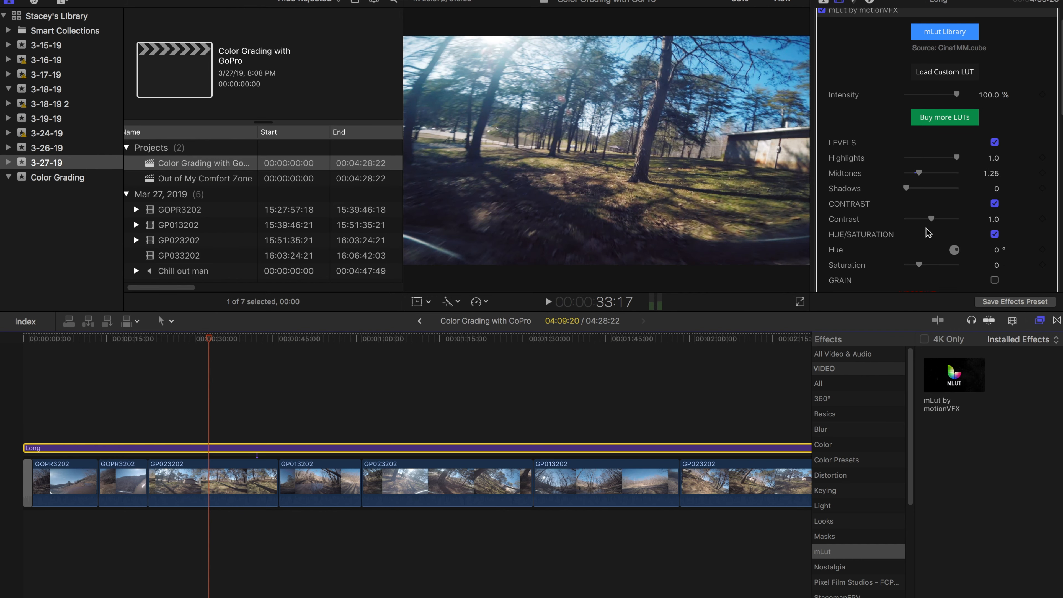
{"action": "left_click_drag", "start_coordinate": [931, 221], "coordinate": [927, 221]}
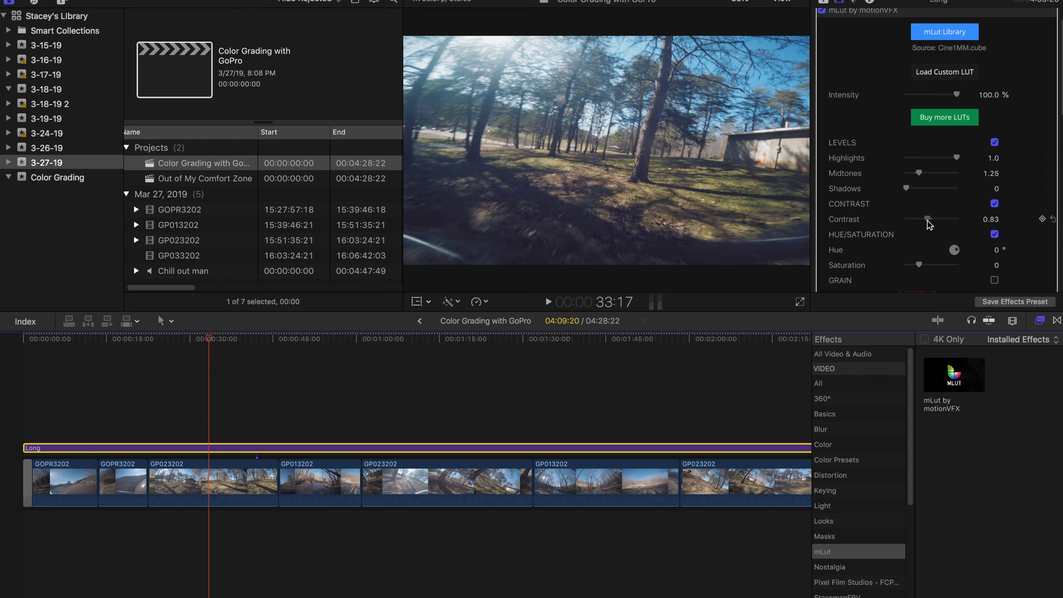
{"action": "left_click_drag", "start_coordinate": [927, 221], "coordinate": [929, 221]}
{"action": "scroll", "coordinate": [944, 80], "scroll_direction": "up", "scroll_amount": 3}
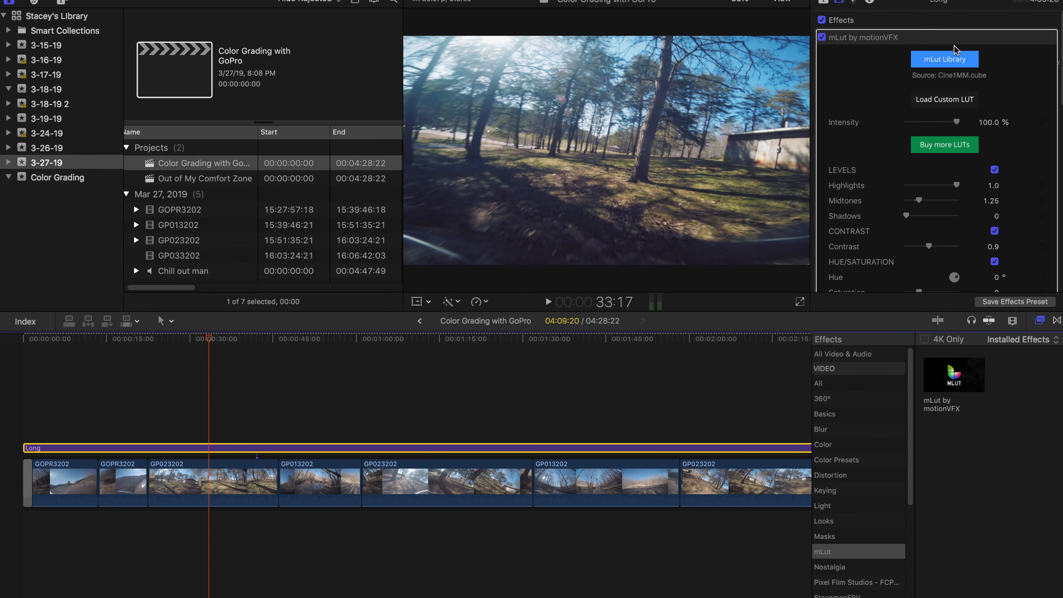
{"action": "left_click", "coordinate": [1041, 37]}
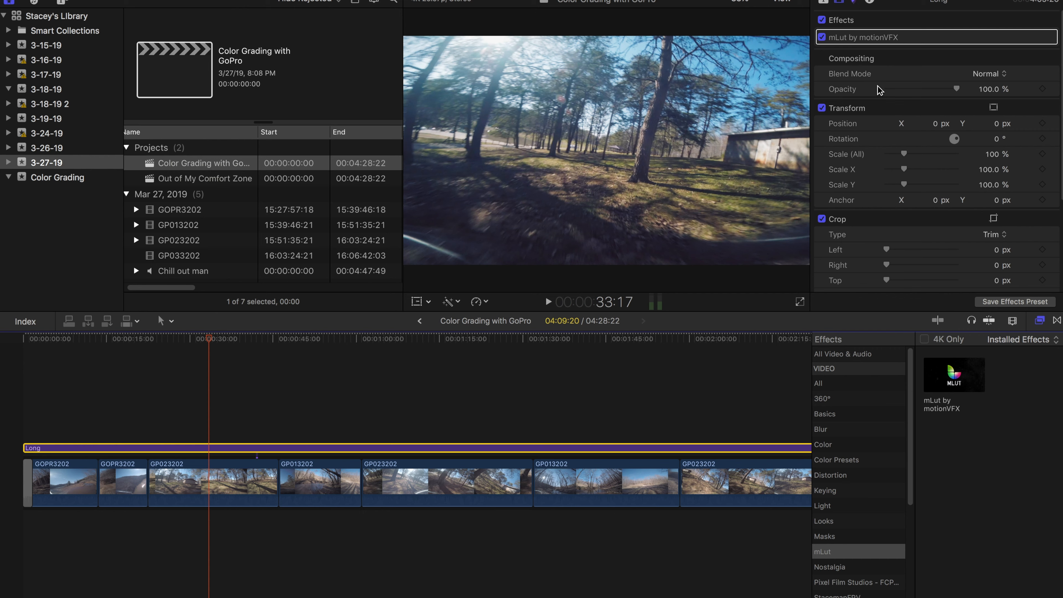
Add a Color Wheels correction to the Long adjustment layer and tint its shadows toward blue.
{"action": "key", "text": "super+6"}
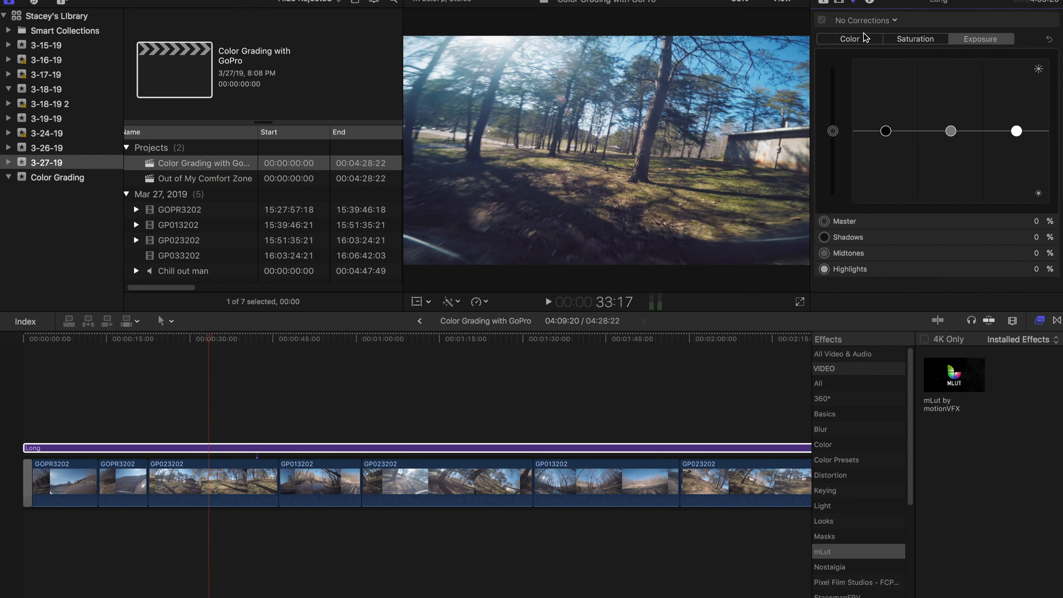
{"action": "left_click", "coordinate": [880, 21]}
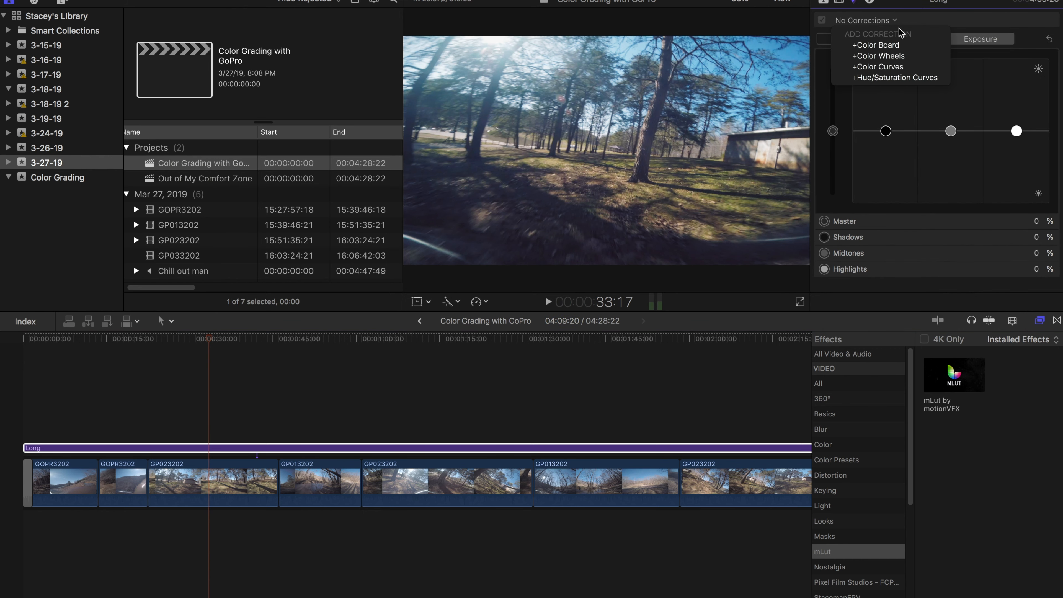
{"action": "left_click", "coordinate": [889, 56]}
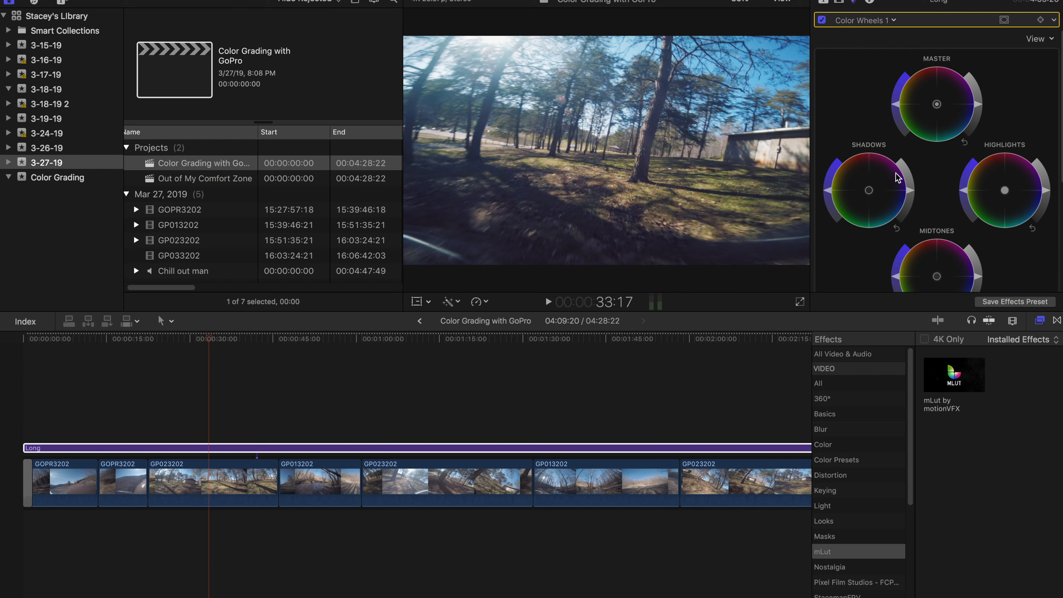
{"action": "left_click", "coordinate": [871, 190]}
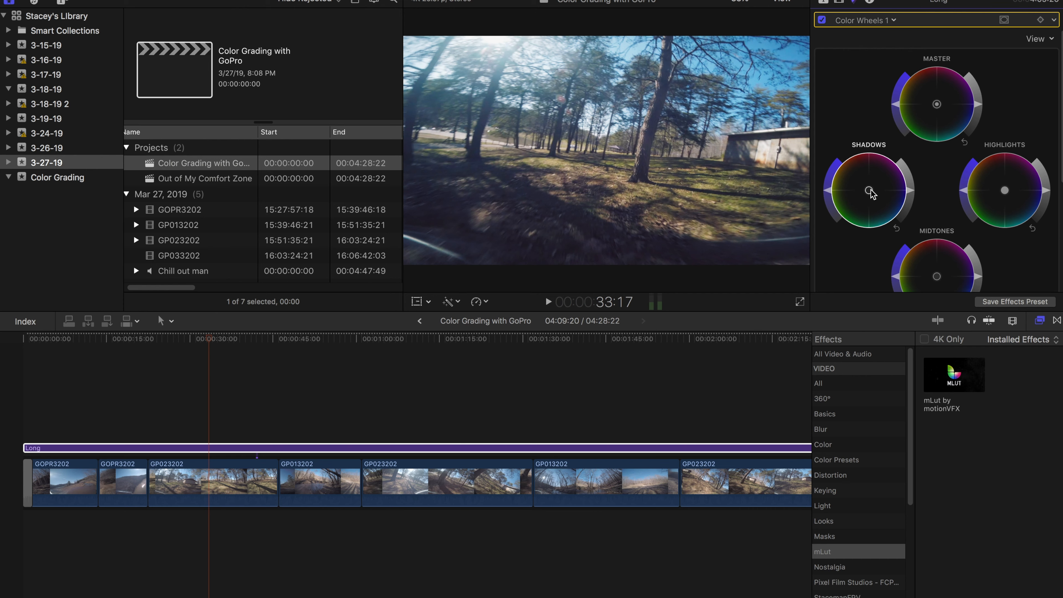
{"action": "left_click_drag", "start_coordinate": [871, 189], "coordinate": [875, 192]}
{"action": "left_click_drag", "start_coordinate": [884, 190], "coordinate": [886, 200]}
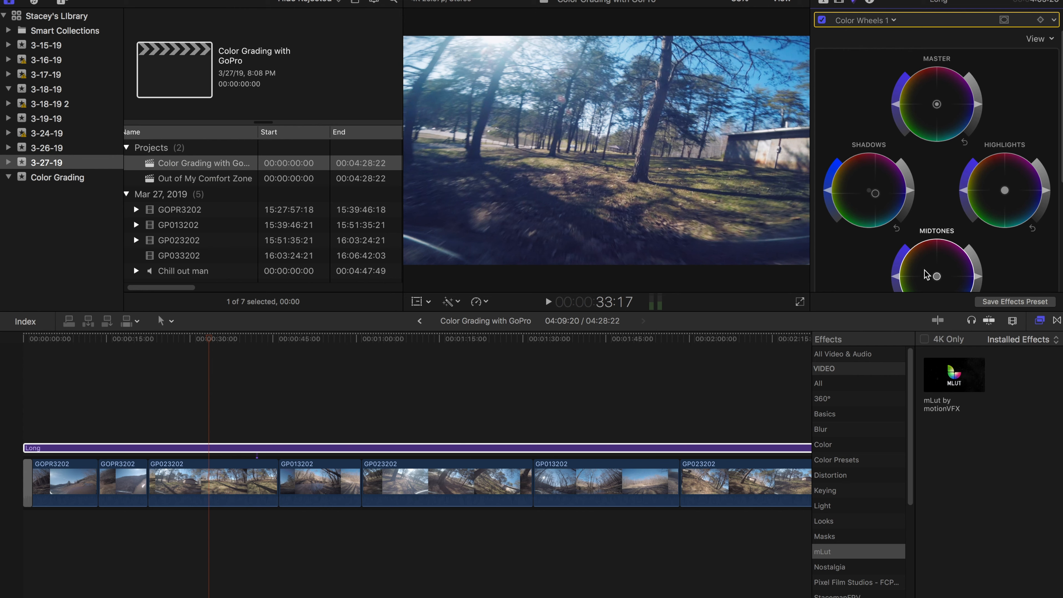
Tint the midtones toward warm yellow-orange and compare the picture with the Color Wheels correction off and on.
{"action": "left_click_drag", "start_coordinate": [924, 270], "coordinate": [924, 269]}
{"action": "left_click_drag", "start_coordinate": [919, 266], "coordinate": [912, 264]}
{"action": "left_click", "coordinate": [822, 21]}
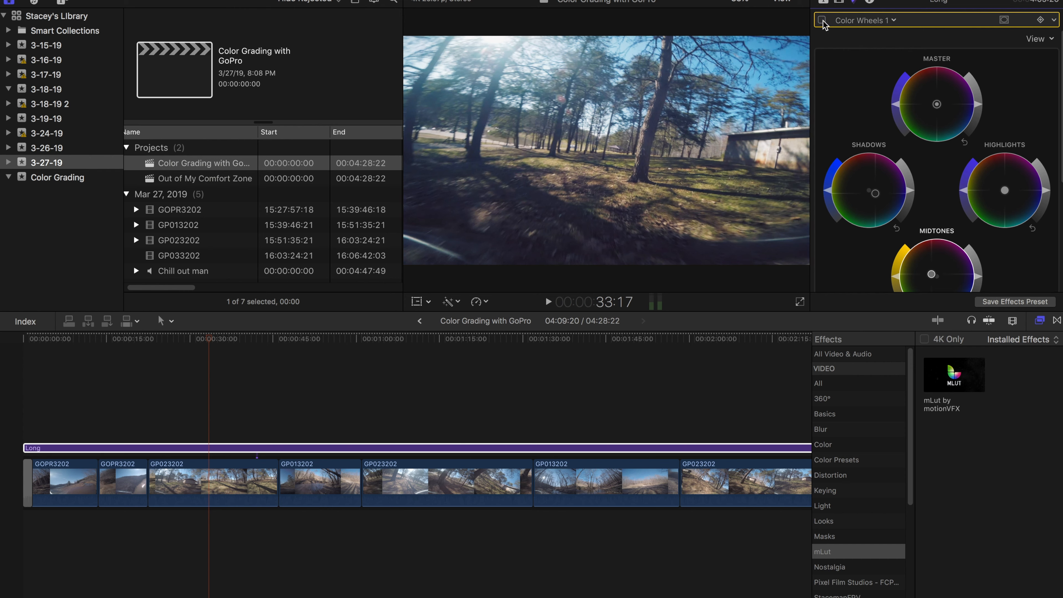
{"action": "left_click", "coordinate": [822, 21]}
{"action": "left_click", "coordinate": [821, 22]}
{"action": "left_click", "coordinate": [822, 21]}
Tint the highlights slightly toward blue and push the midtones further toward yellow-orange.
{"action": "left_click", "coordinate": [1007, 195]}
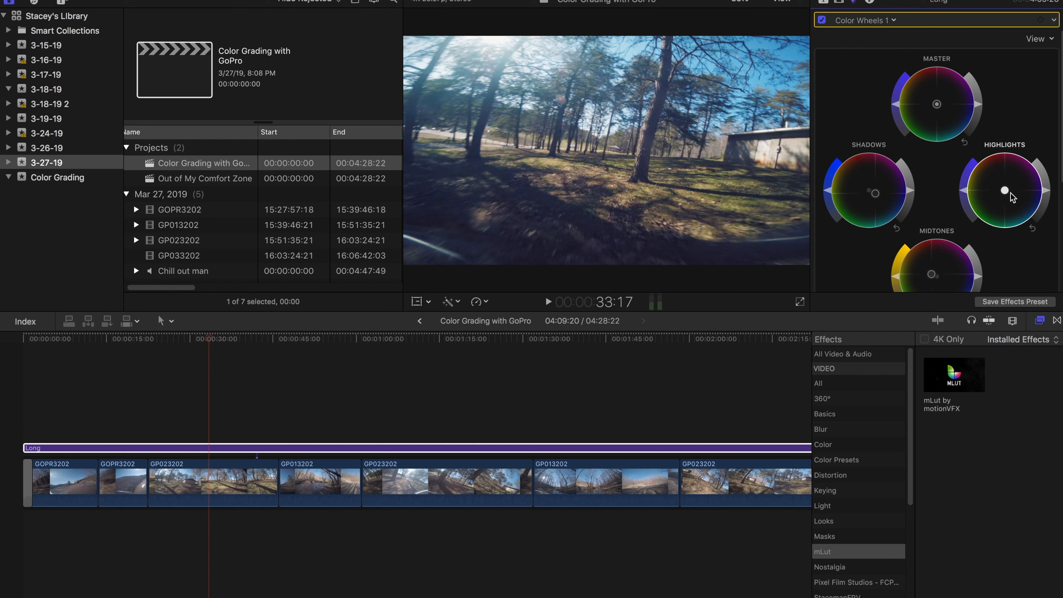
{"action": "left_click_drag", "start_coordinate": [1007, 193], "coordinate": [1016, 196]}
{"action": "left_click_drag", "start_coordinate": [1020, 197], "coordinate": [1017, 204]}
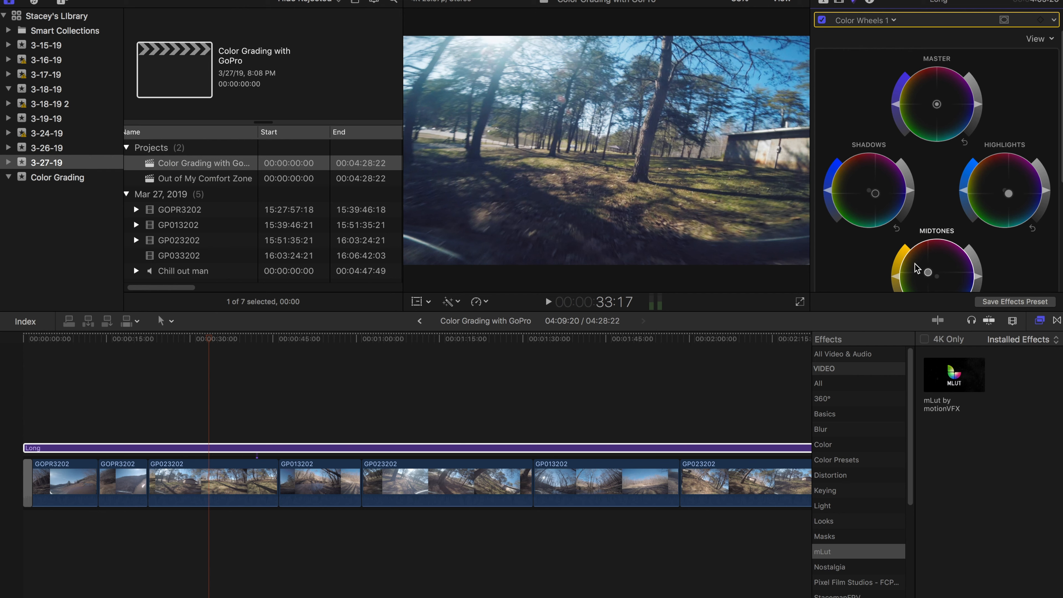
{"action": "left_click_drag", "start_coordinate": [910, 262], "coordinate": [899, 254]}
Compare the current frame repeatedly with the Color Wheels 1 correction disabled and enabled.
{"action": "left_click", "coordinate": [821, 21]}
{"action": "left_click", "coordinate": [822, 21]}
{"action": "left_click", "coordinate": [822, 21]}
{"action": "left_click", "coordinate": [822, 20]}
{"action": "left_click", "coordinate": [822, 21]}
{"action": "left_click", "coordinate": [822, 20]}
{"action": "left_click", "coordinate": [822, 21]}
{"action": "left_click", "coordinate": [822, 21]}
{"action": "left_click", "coordinate": [823, 21]}
Go to 1:17:22 in the timeline and compare that shot with the Color Wheels correction off and on.
{"action": "left_click", "coordinate": [456, 346]}
{"action": "left_click", "coordinate": [454, 340]}
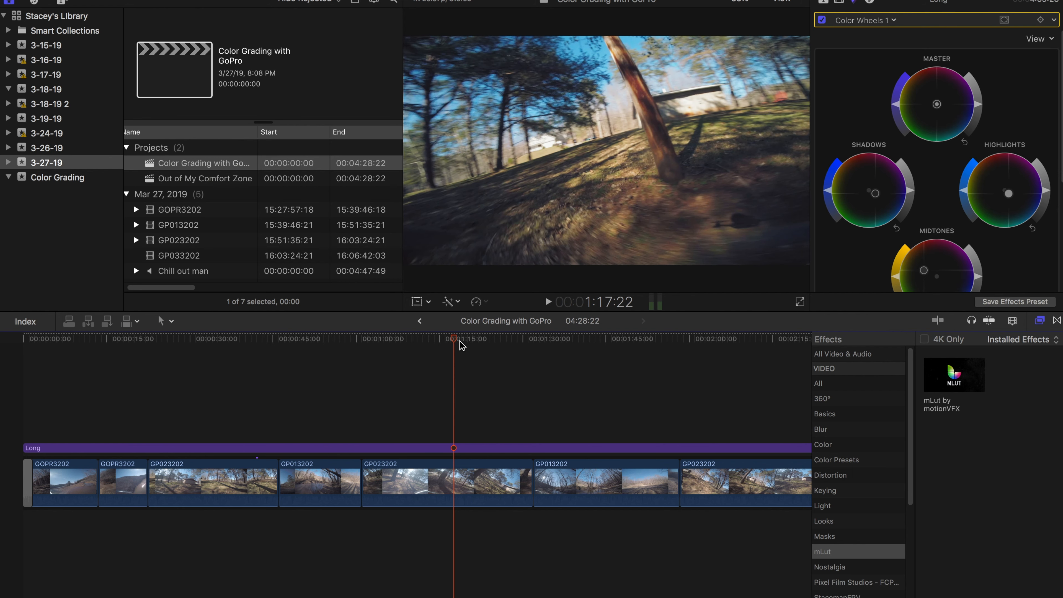
{"action": "left_click", "coordinate": [821, 20]}
{"action": "left_click", "coordinate": [821, 20]}
{"action": "left_click", "coordinate": [822, 21]}
Select the GP013202 clip near 1:47, move the playhead to 2:09:04 and examine the clip's video settings.
{"action": "left_click", "coordinate": [618, 340]}
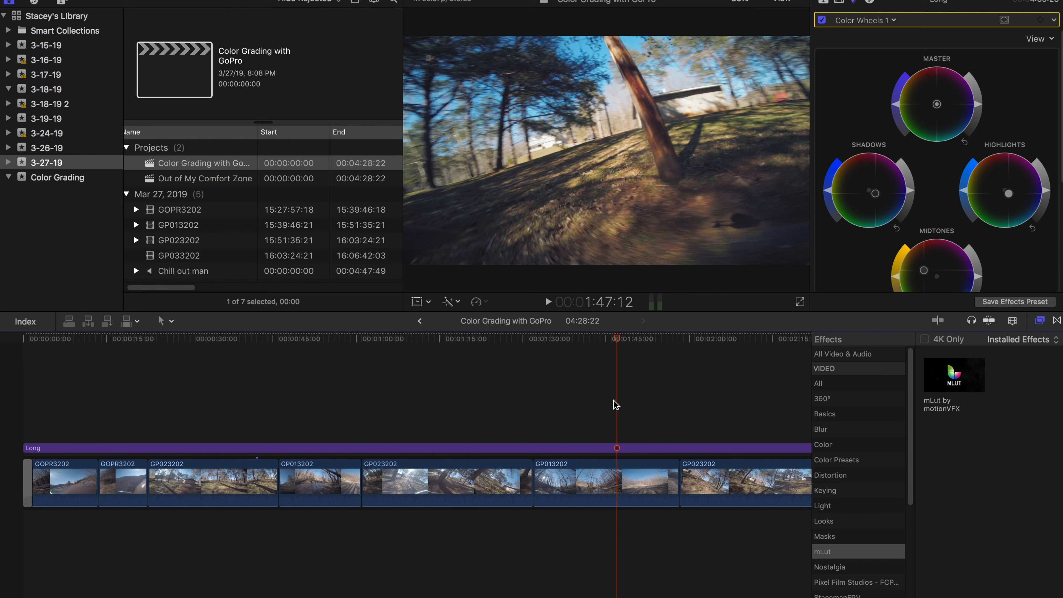
{"action": "key", "text": "c"}
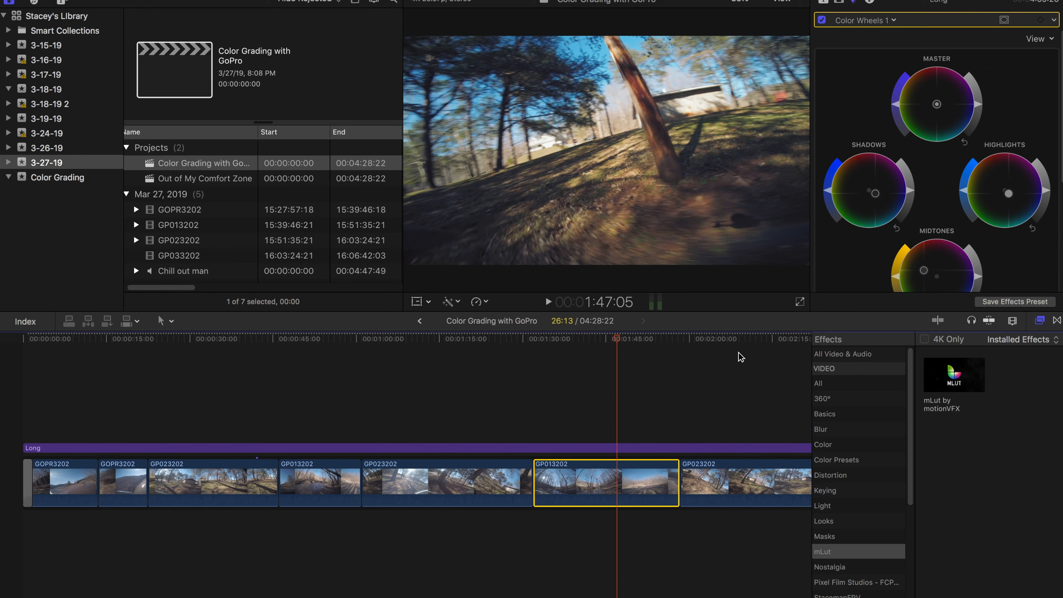
{"action": "left_click", "coordinate": [739, 339]}
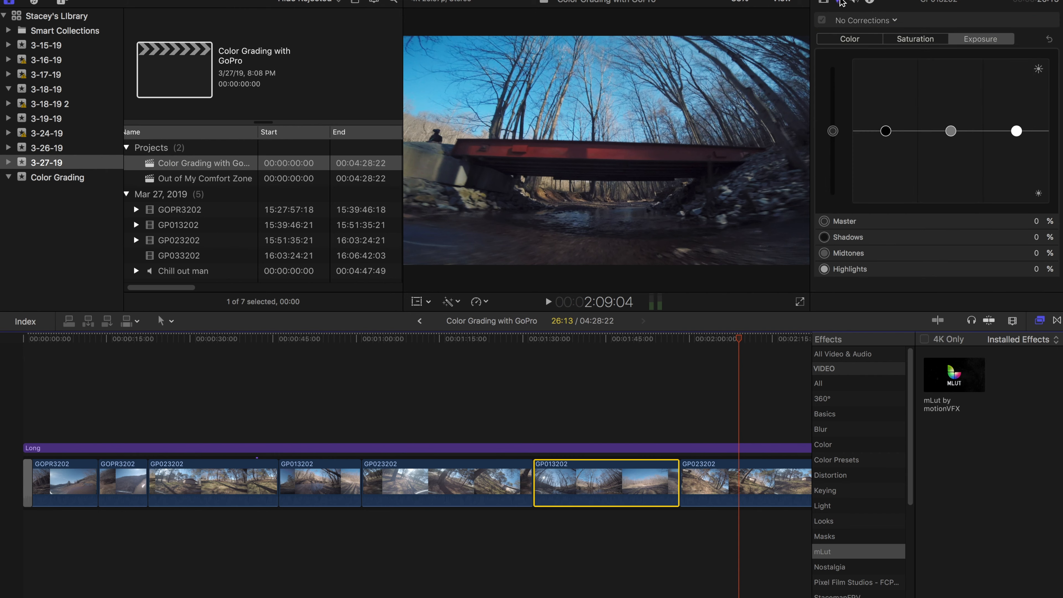
{"action": "left_click", "coordinate": [824, 2]}
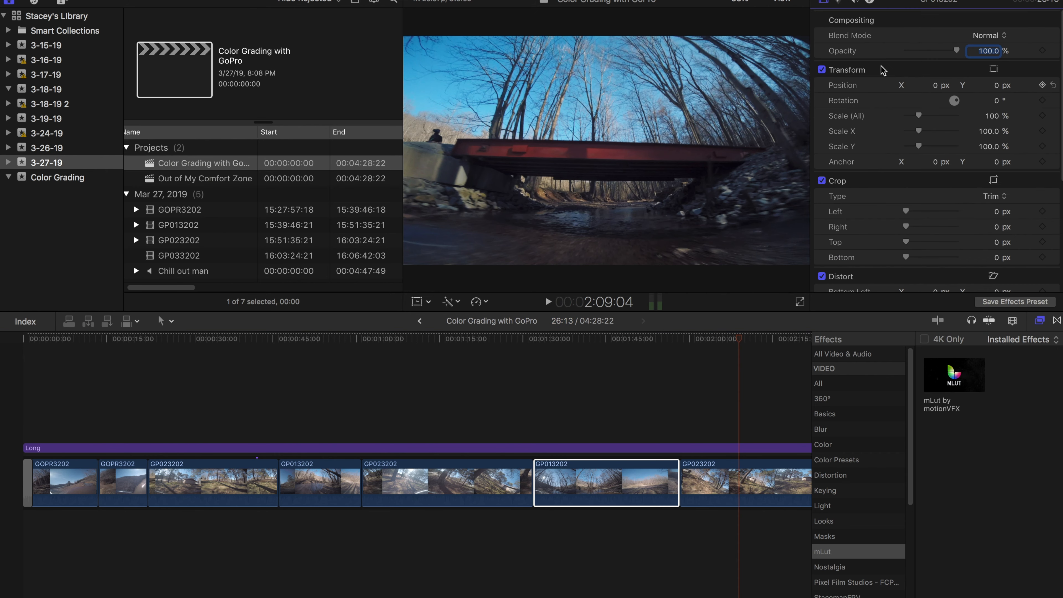
{"action": "scroll", "coordinate": [887, 84], "scroll_direction": "up", "scroll_amount": 2}
{"action": "scroll", "coordinate": [887, 92], "scroll_direction": "down", "scroll_amount": 2}
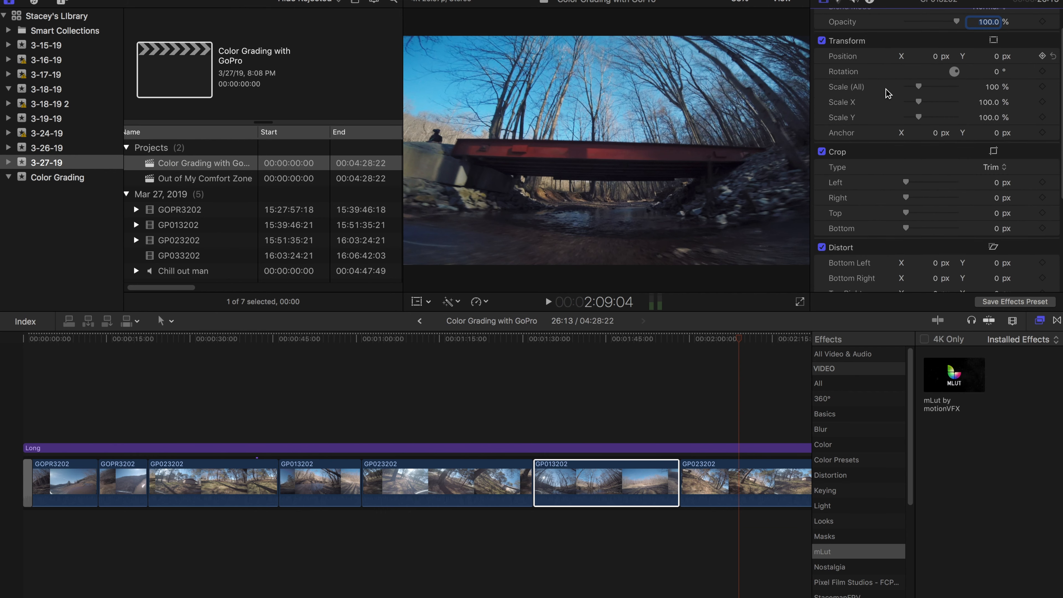
Select the Long adjustment layer and compare the shot with all its effects disabled and re-enabled.
{"action": "left_click", "coordinate": [624, 447]}
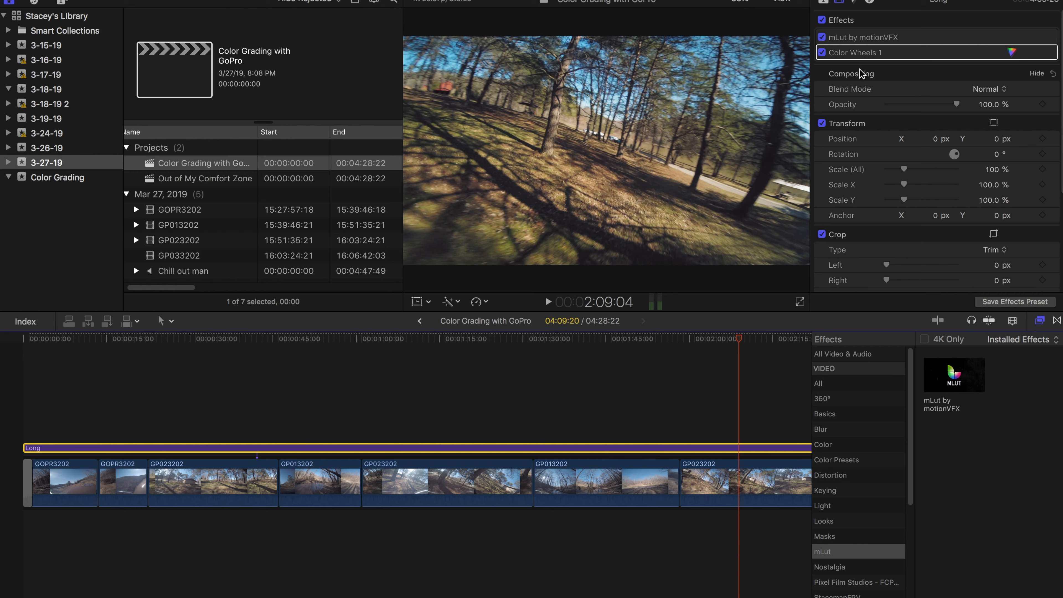
{"action": "left_click", "coordinate": [822, 21]}
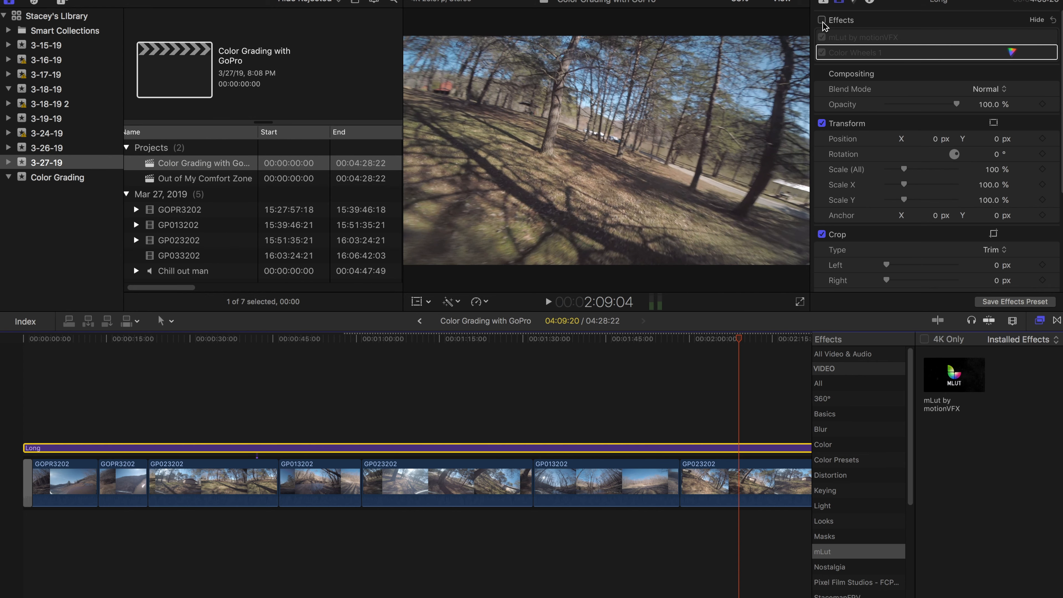
{"action": "left_click", "coordinate": [821, 21]}
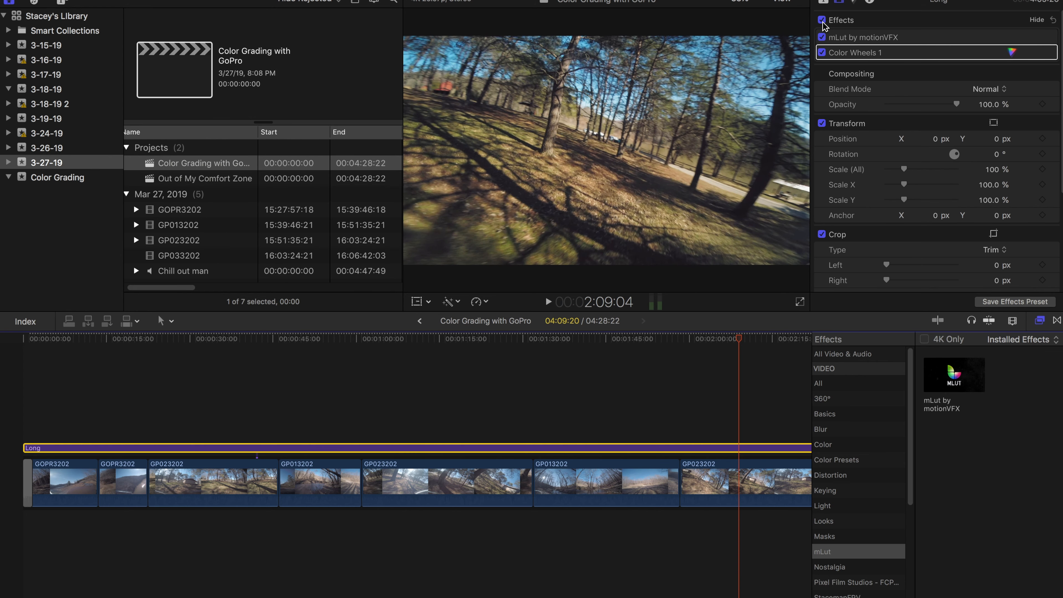